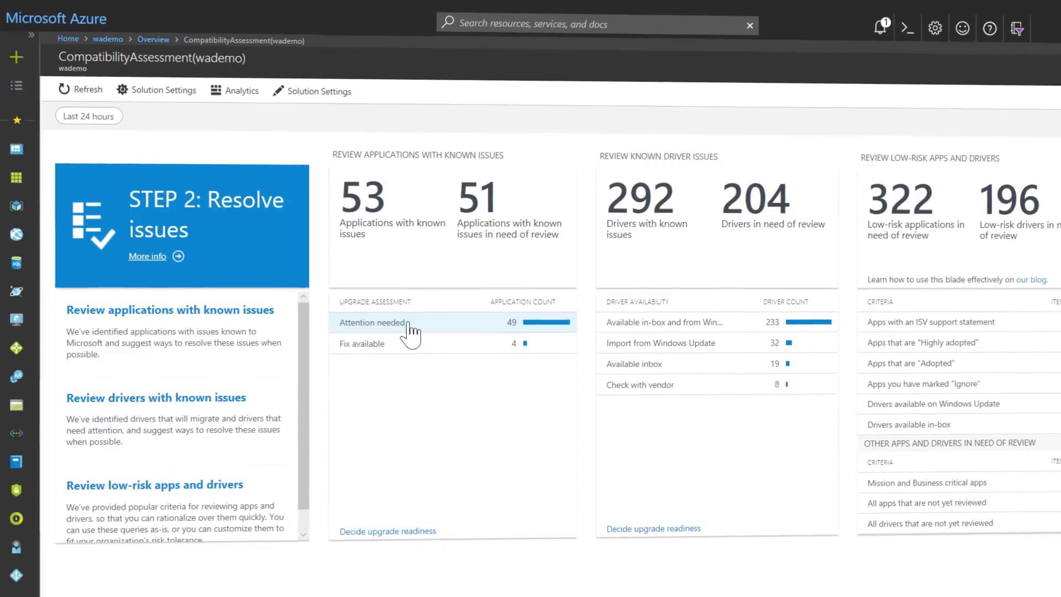
# Step: Open the log search listing the 49 Upgrade Readiness applications marked Attention needed
pyautogui.click(374, 323)
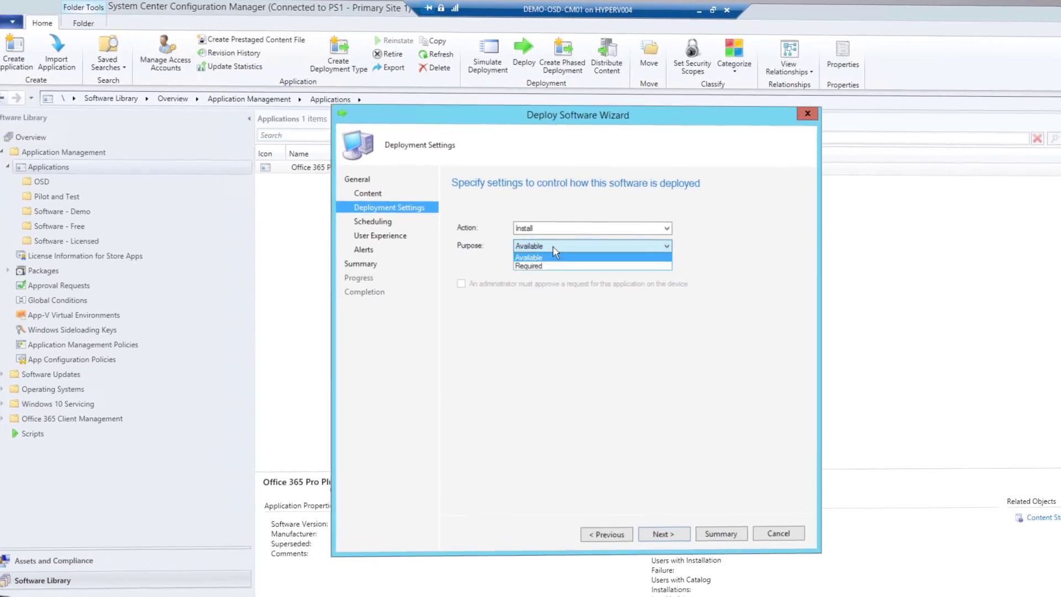
# Step: Change the Deployment Settings purpose from Available to Required
pyautogui.click(519, 254)
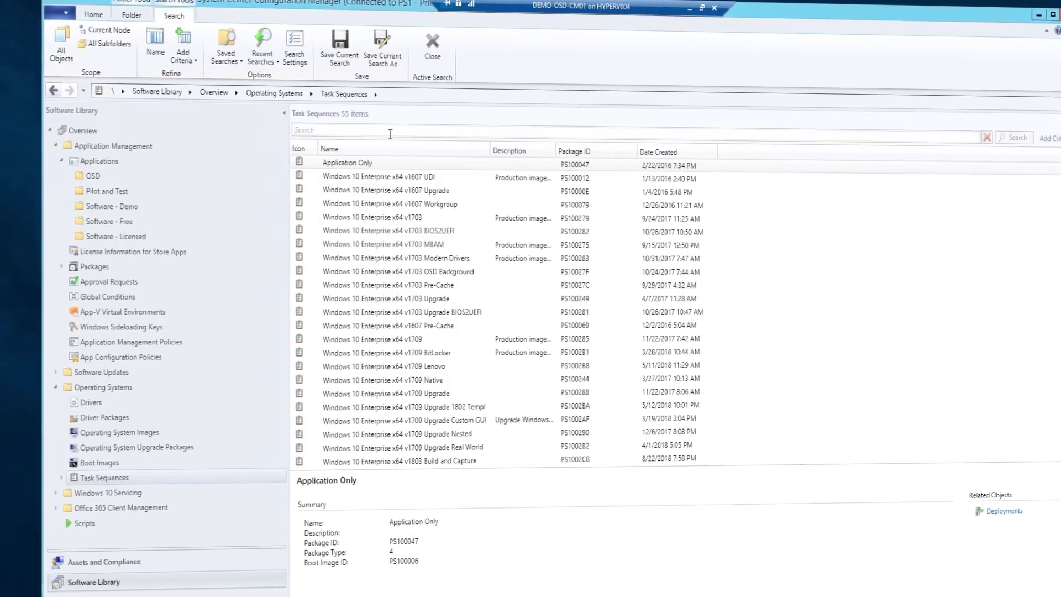
# Step: Search task sequences for 1803, edit the v1803 Build and Capture sequence, select Install Applications
pyautogui.click(390, 132)
pyautogui.write('1803')
pyautogui.press('Return')
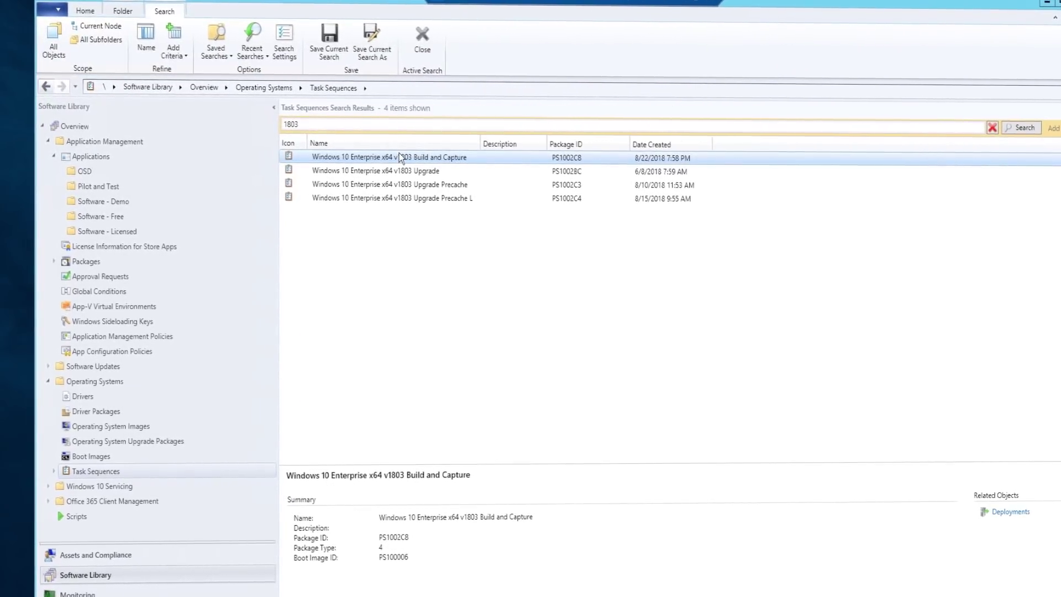
pyautogui.rightClick(404, 159)
pyautogui.click(308, 160)
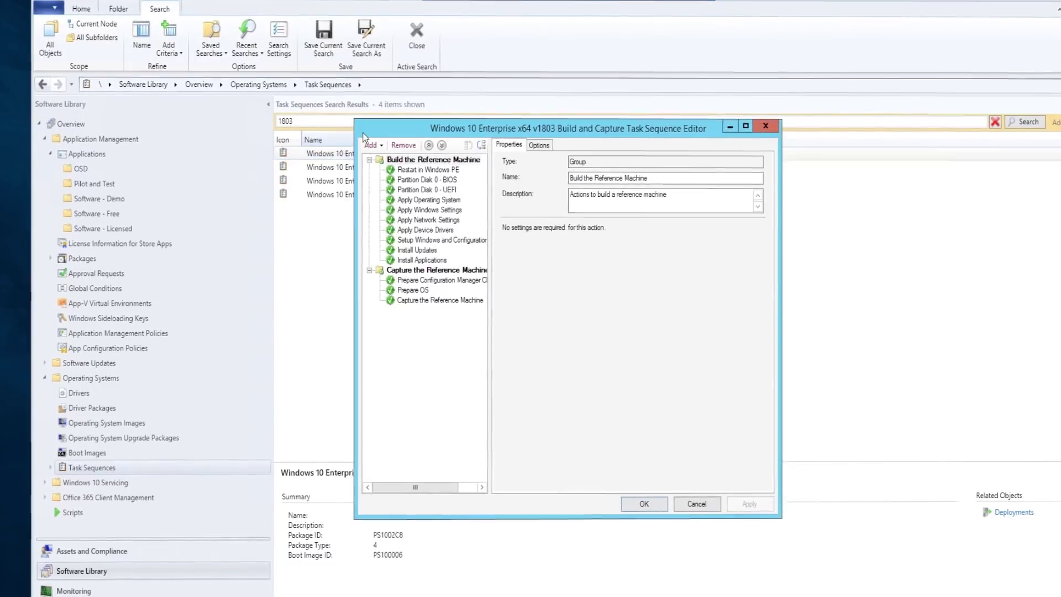
pyautogui.click(382, 243)
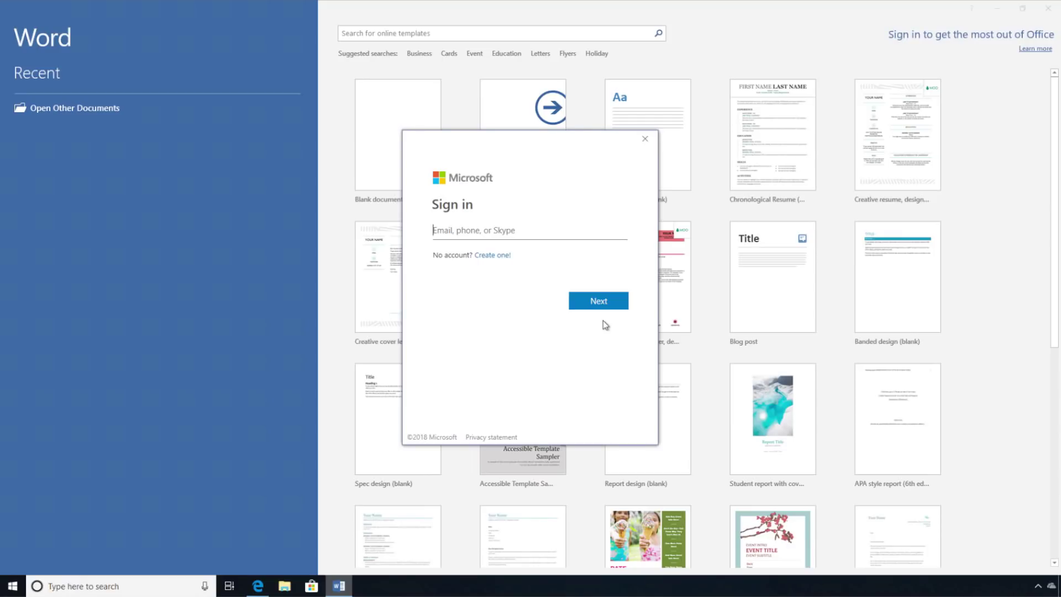
# Step: Enter the administrator account's e-mail address in the Sign in dialog, correcting its ending
pyautogui.write('admin@contoso.com')
pyautogui.press('BackSpace')
pyautogui.press('BackSpace')
pyautogui.press('BackSpace')
pyautogui.press('BackSpace')
pyautogui.press('BackSpace')
pyautogui.press('BackSpace')
pyautogui.press('BackSpace')
pyautogui.press('BackSpace')
pyautogui.press('BackSpace')
pyautogui.press('BackSpace')
pyautogui.press('BackSpace')
pyautogui.press('BackSpace')
pyautogui.press('BackSpace')
pyautogui.press('BackSpace')
pyautogui.press('BackSpace')
pyautogui.press('BackSpace')
pyautogui.press('BackSpace')
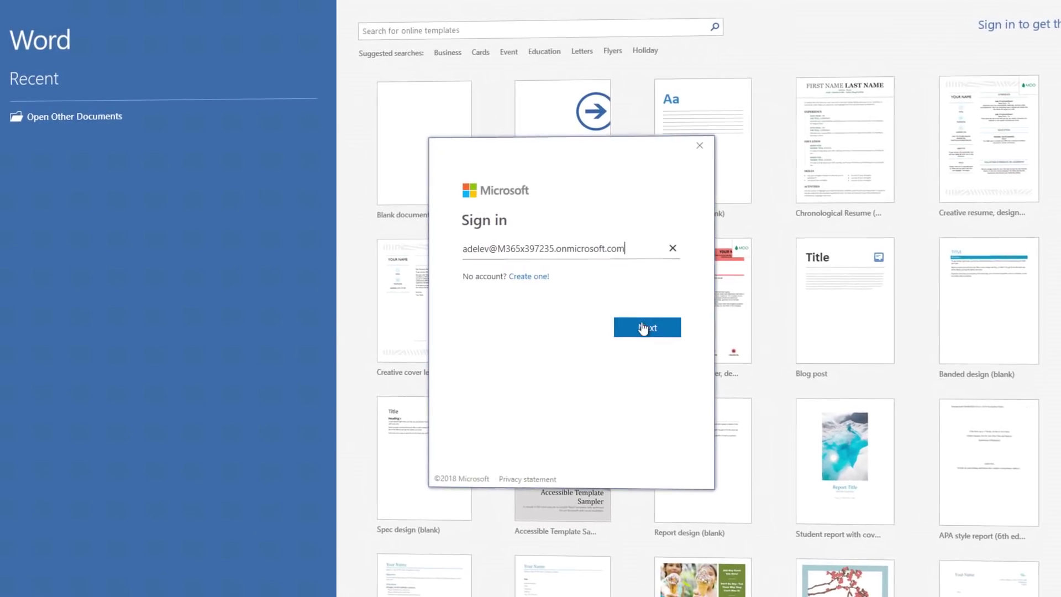
# Step: Continue to the password page and submit the account password to finish signing in
pyautogui.click(642, 327)
pyautogui.write('•••••••••••••••')
pyautogui.press('Return')
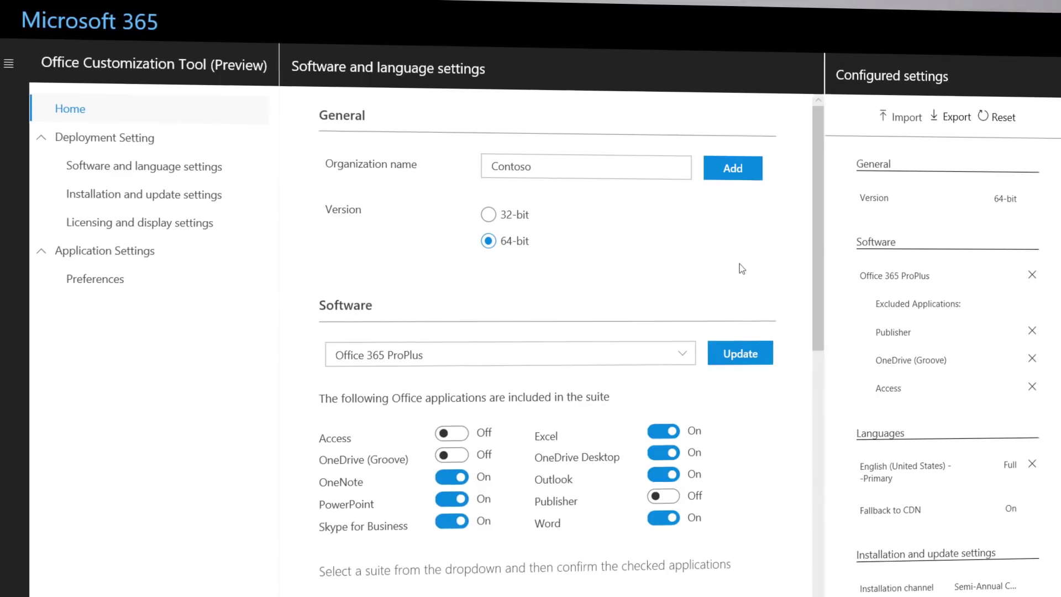
pyautogui.moveTo(808, 198); pyautogui.dragTo(774, 472)
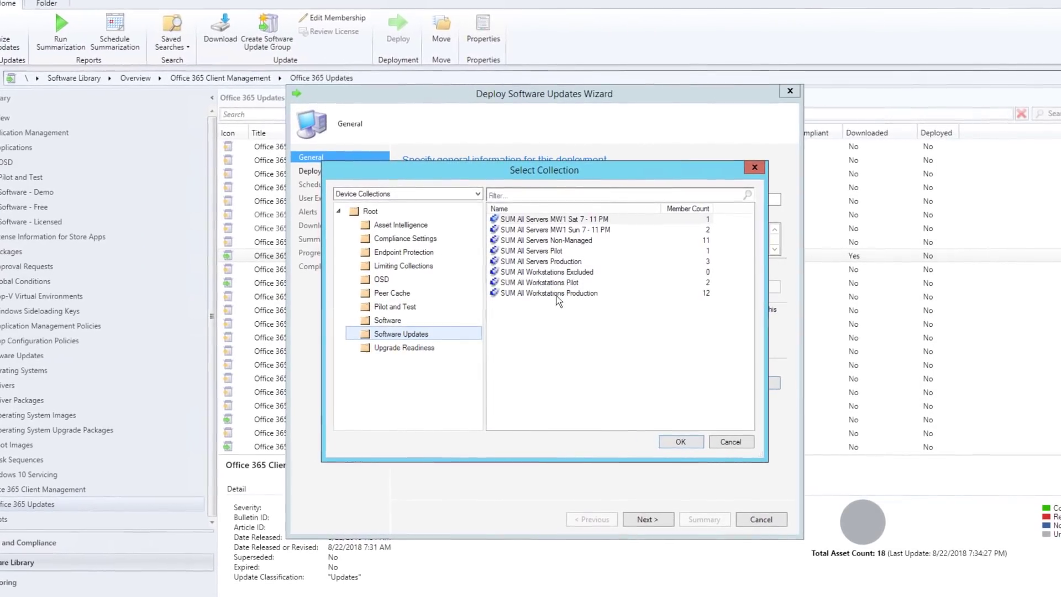
# Step: Pick the SUM All Workstations Production collection, then type 'ProPlus'
pyautogui.click(557, 293)
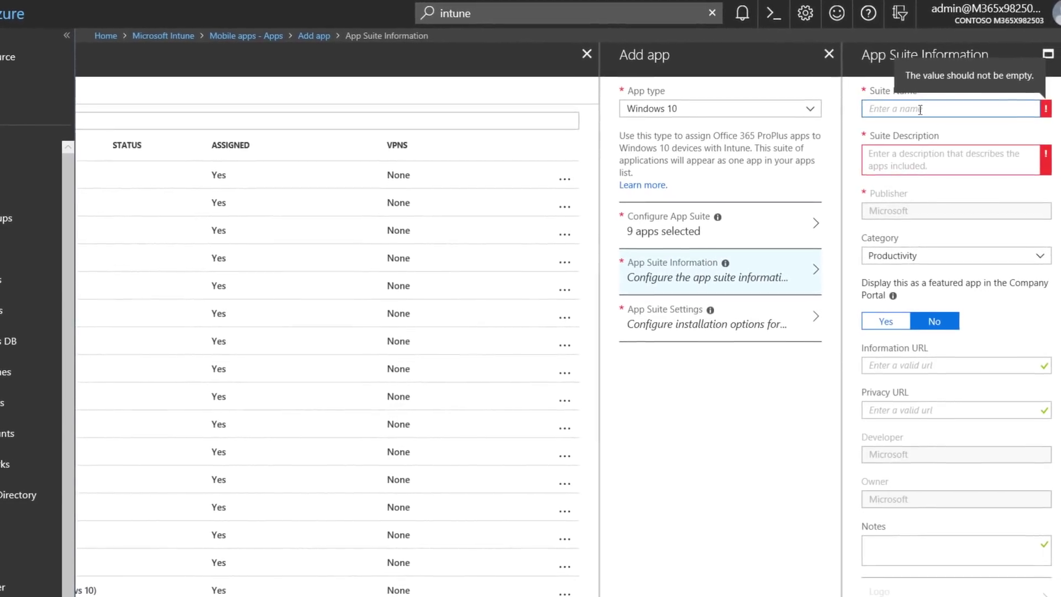
pyautogui.write('ProPlus')
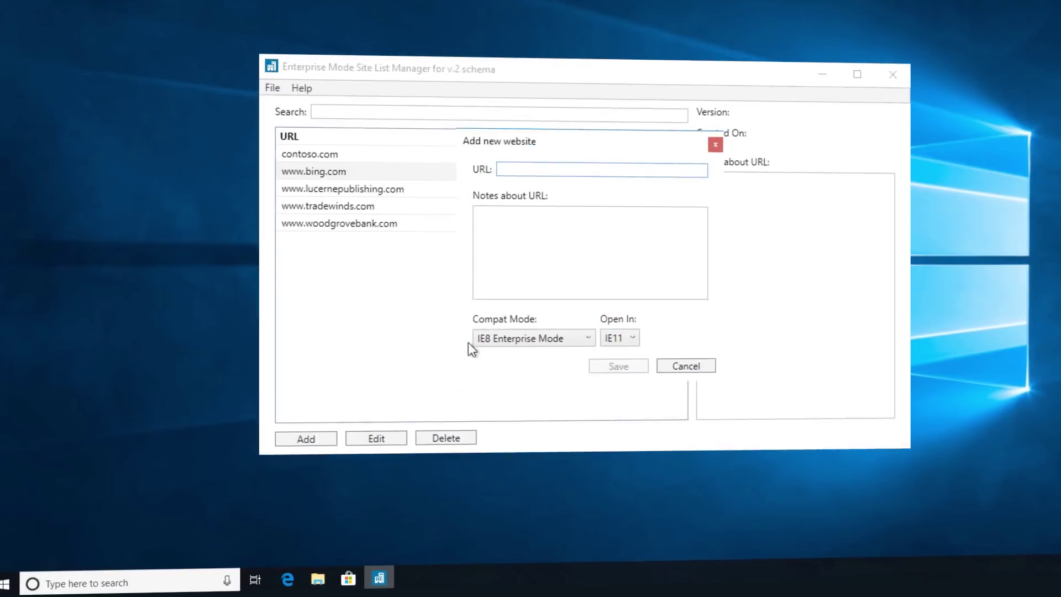
pyautogui.write('www')
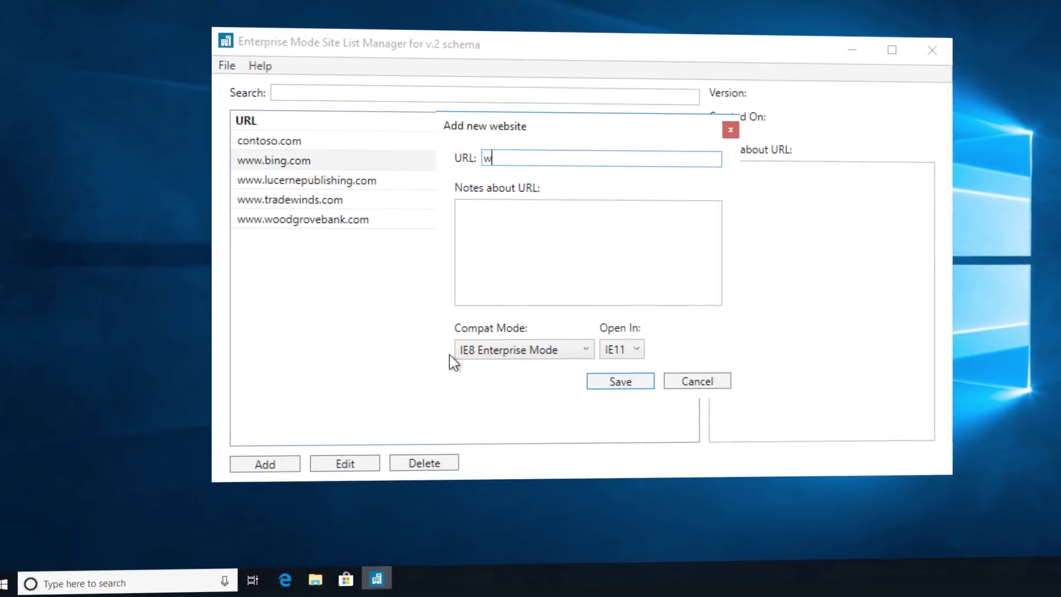
pyautogui.write('.fabr')
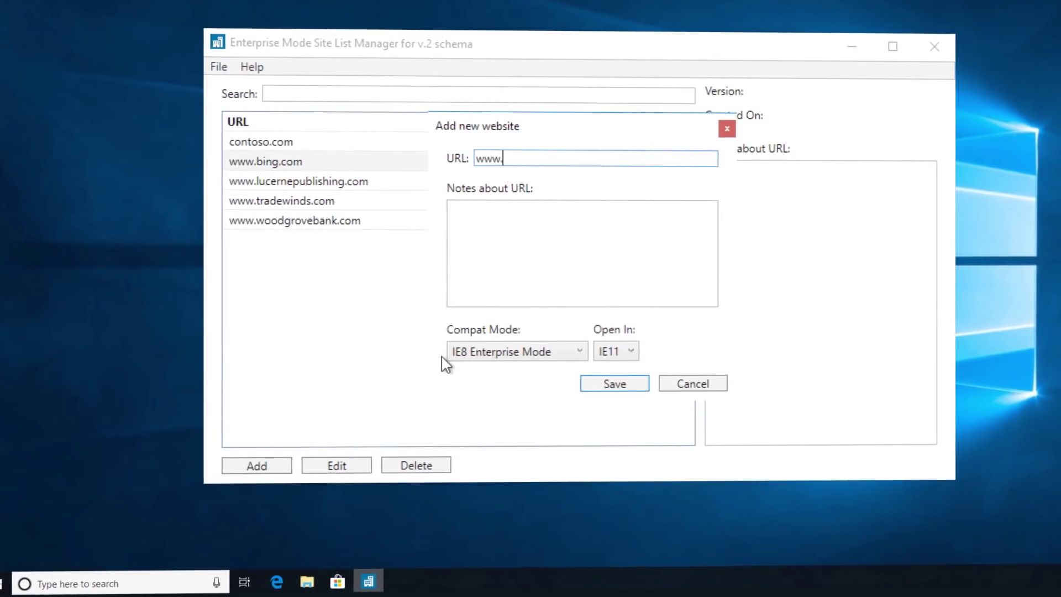
pyautogui.write('ikam.com')
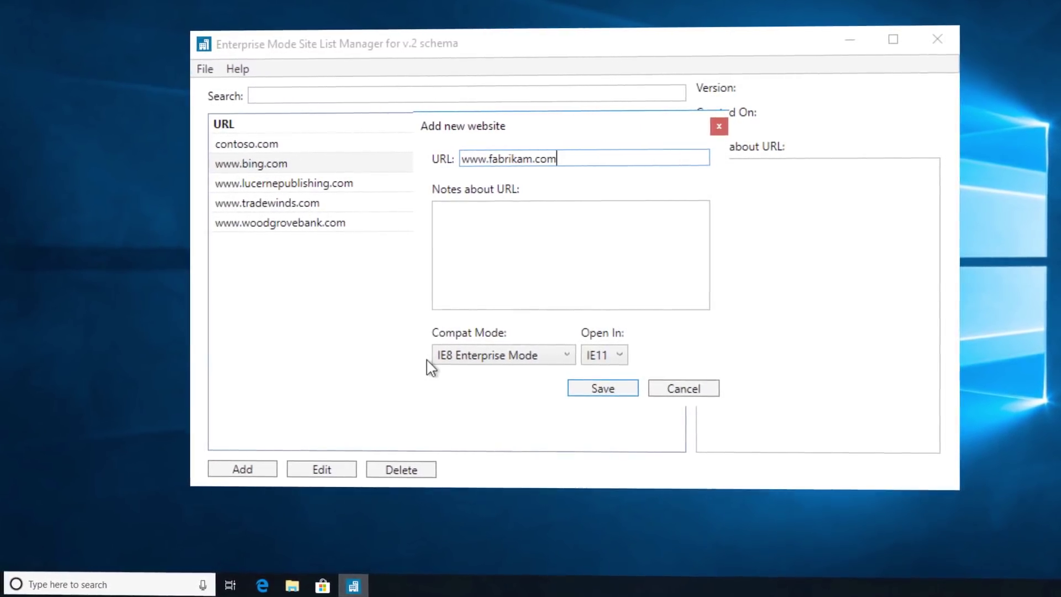
pyautogui.click(602, 390)
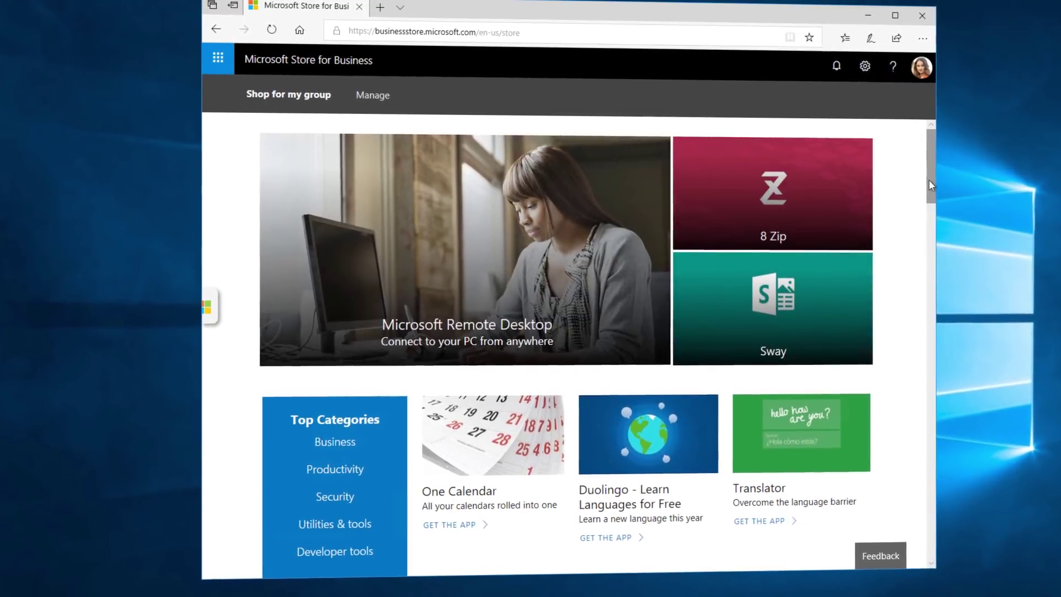
pyautogui.moveTo(932, 180); pyautogui.dragTo(947, 377)
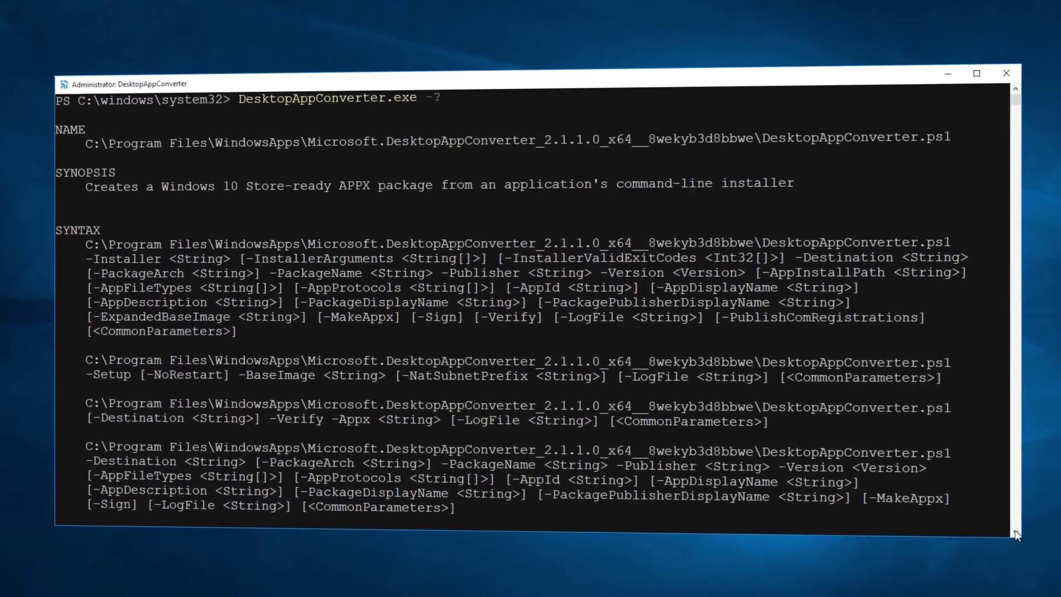
pyautogui.click(1018, 533)
pyautogui.moveTo(1018, 533); pyautogui.dragTo(1035, 536)
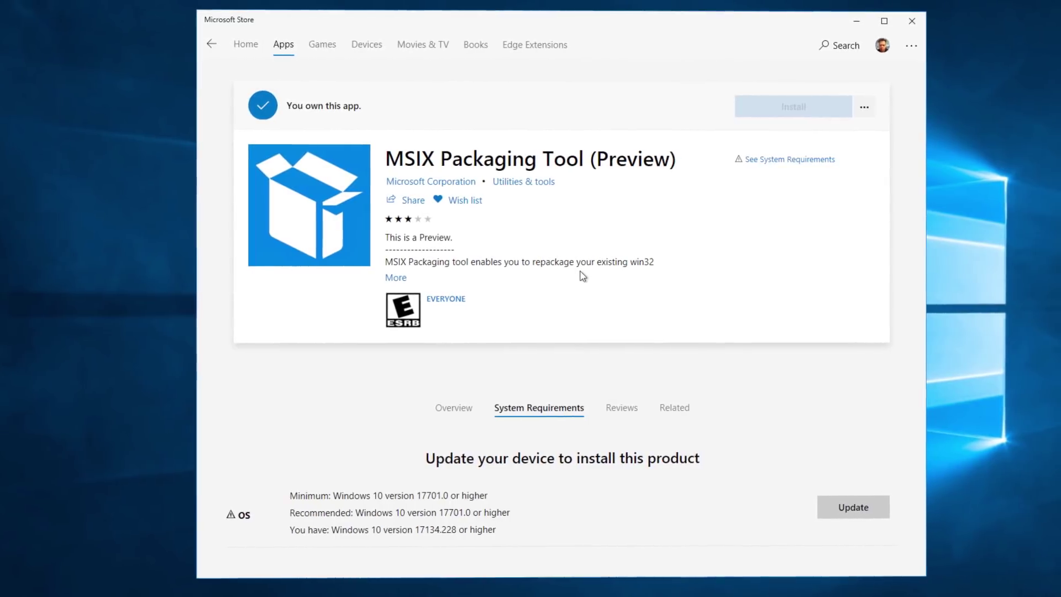
# Step: Switch the MSIX Packaging Tool (Preview) store page to its Overview tab
pyautogui.click(450, 409)
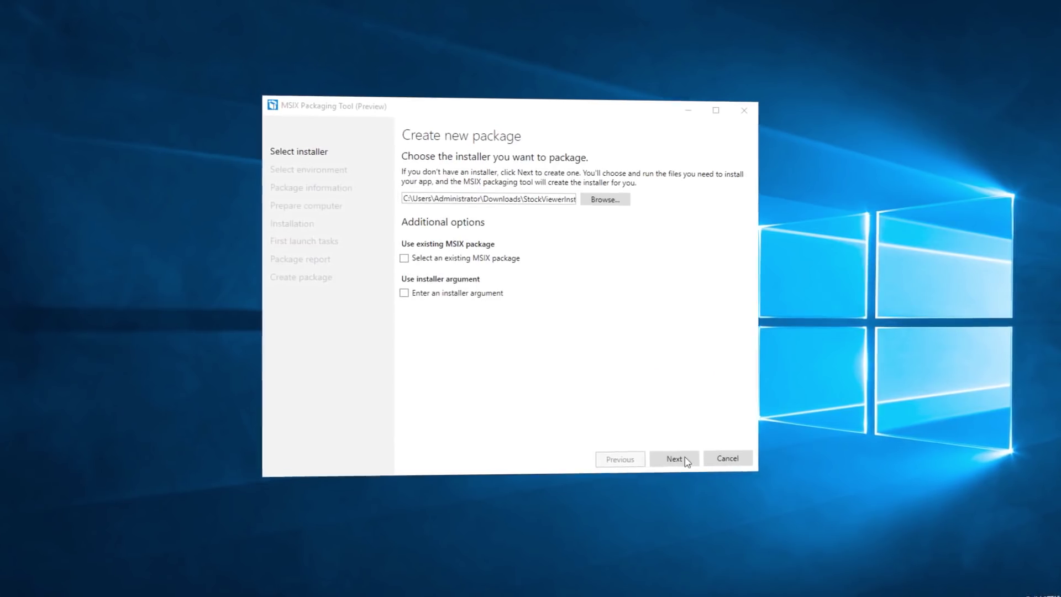
# Step: Accept installer, this-computer environment and package information, then disable the recommended background services
pyautogui.click(686, 460)
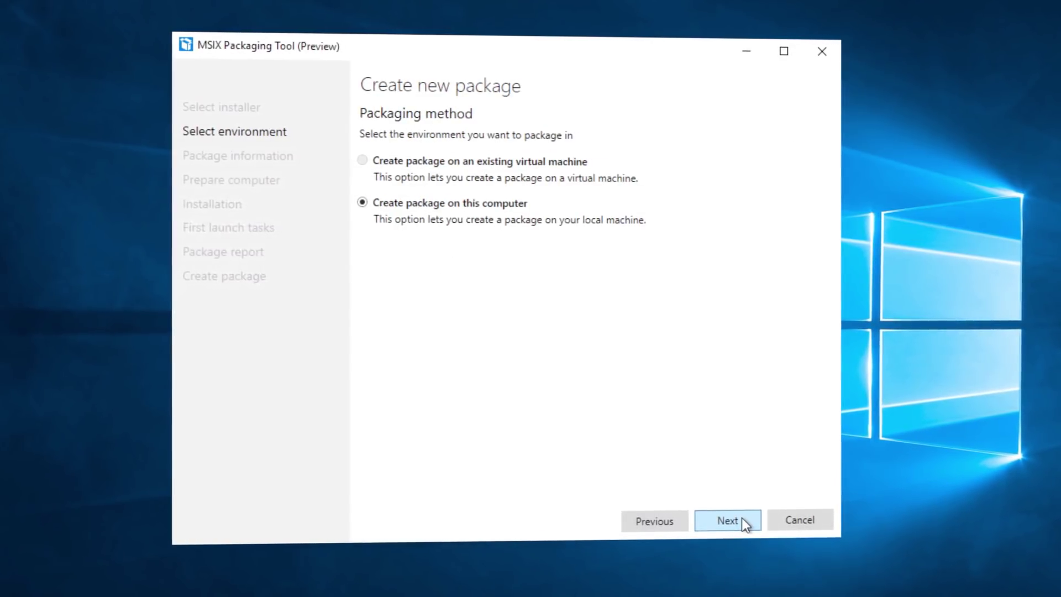
pyautogui.click(741, 519)
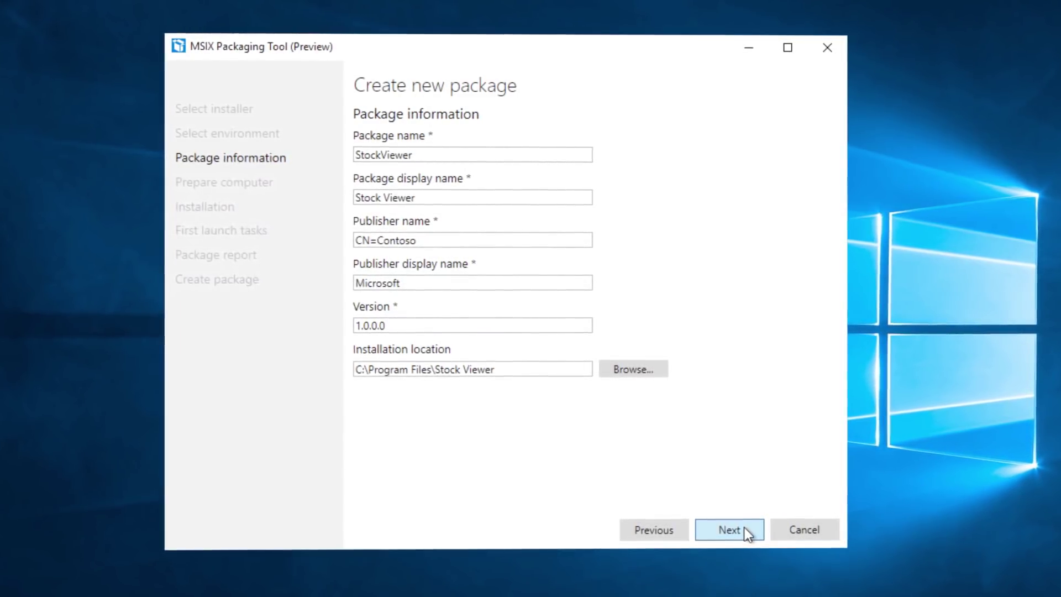
pyautogui.click(743, 526)
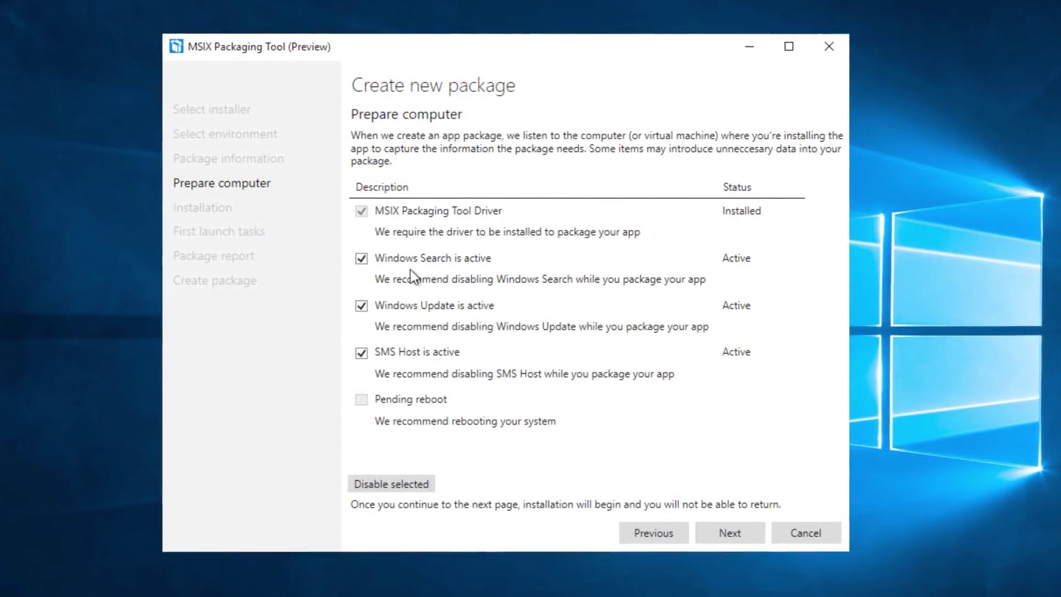
pyautogui.click(401, 486)
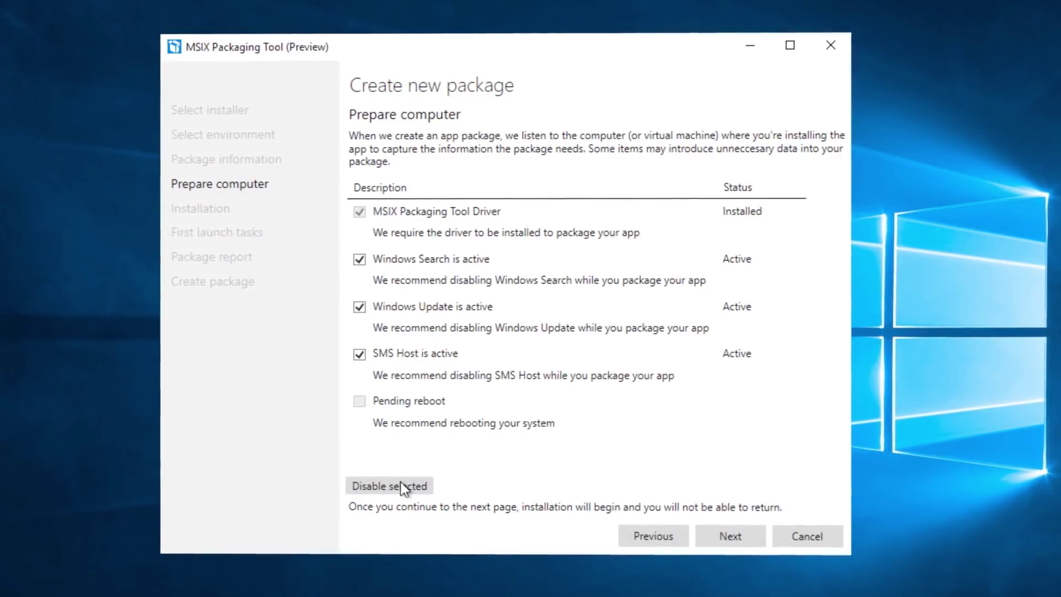